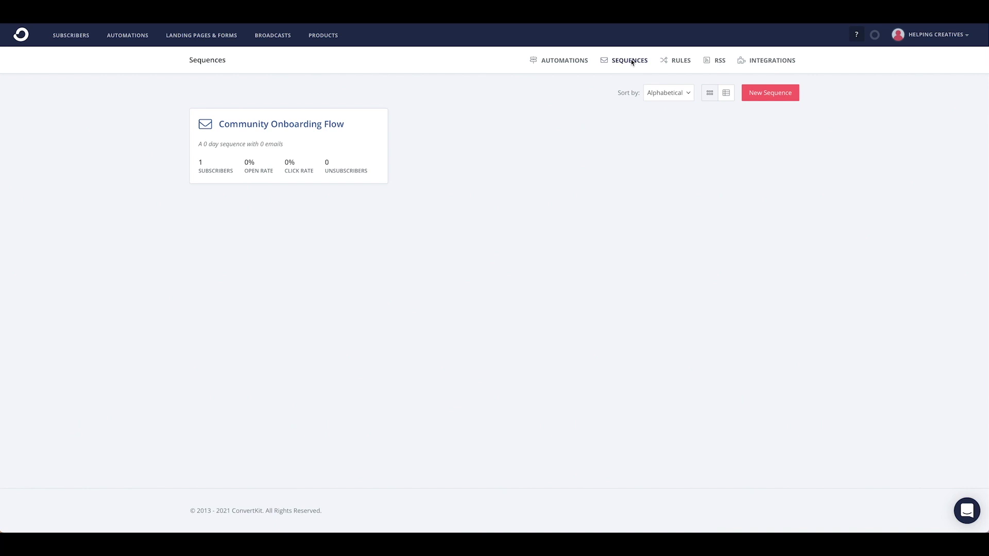
# Step: Open the Community Onboarding Flow sequence and inspect its Join the Community! button settings
pyautogui.click(778, 95)
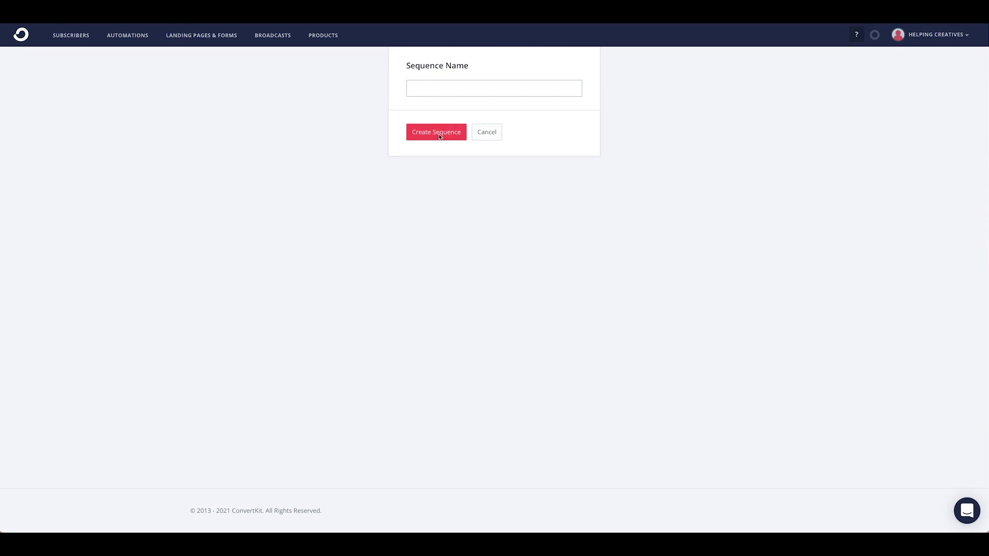
pyautogui.click(500, 134)
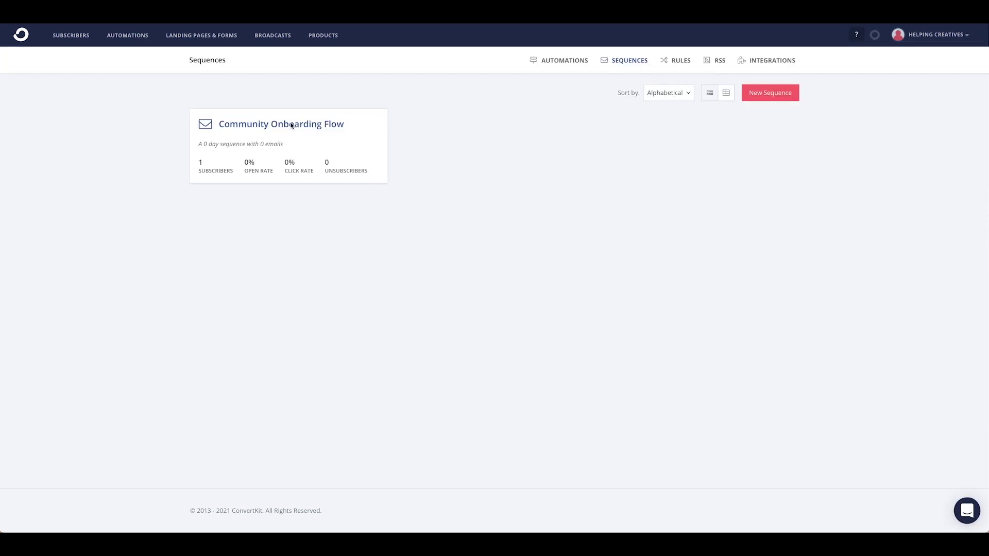
pyautogui.click(291, 126)
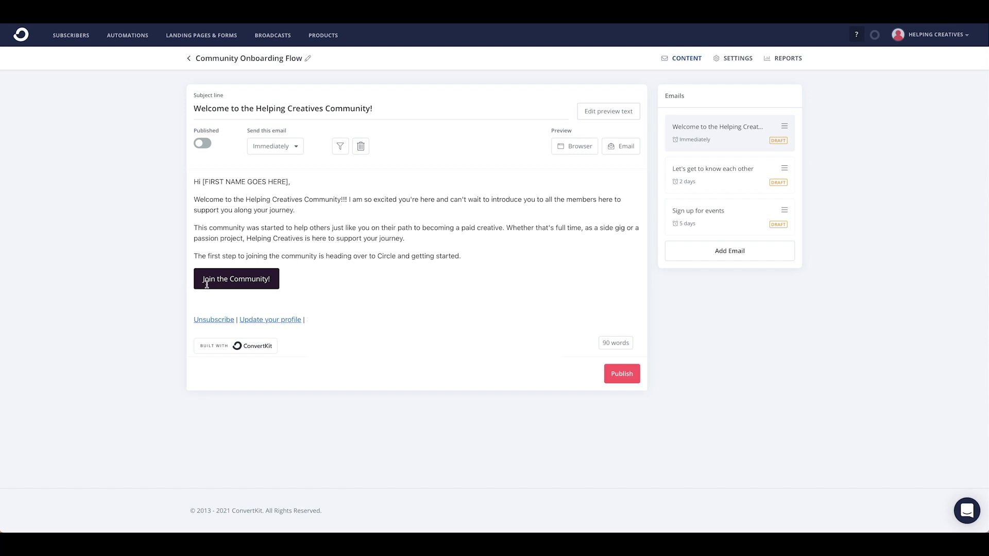
pyautogui.click(269, 278)
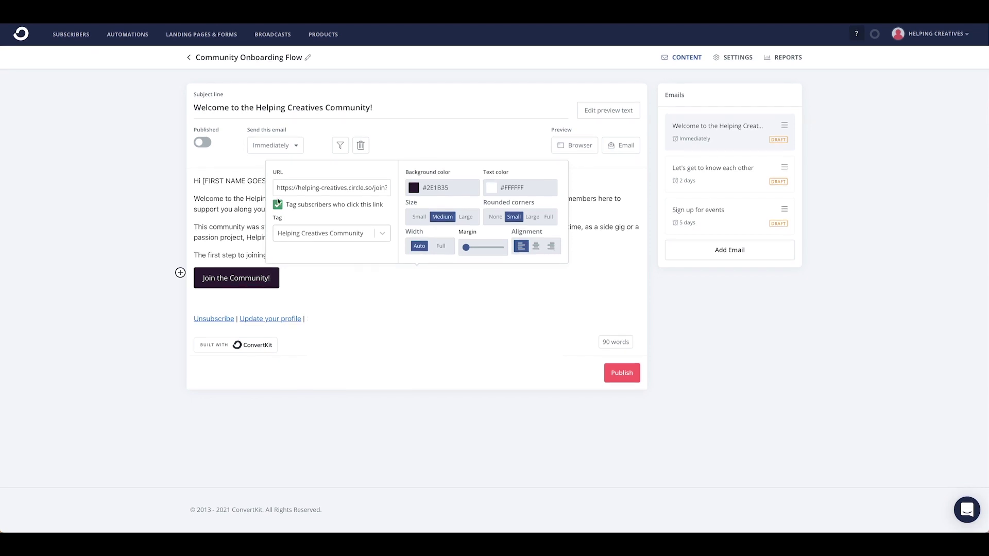
pyautogui.click(249, 159)
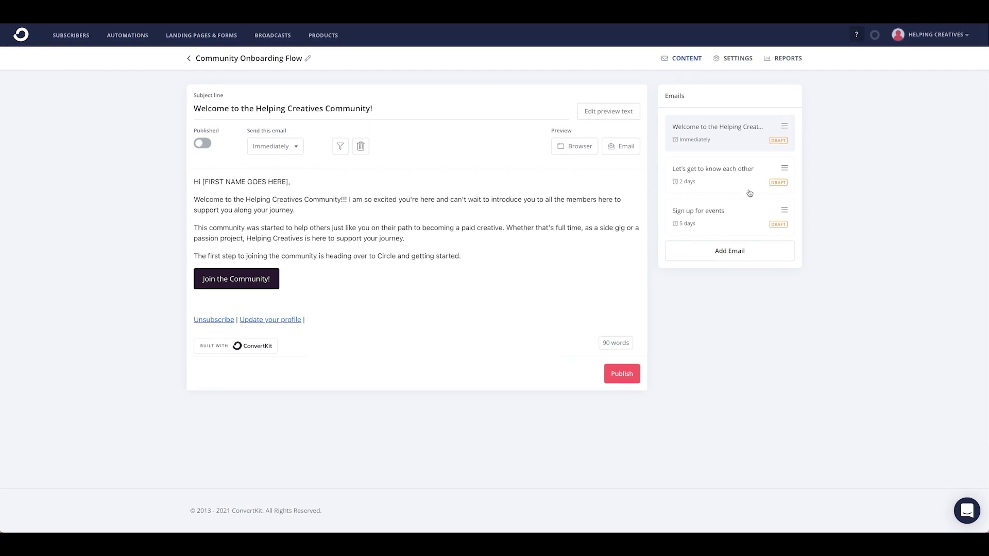
# Step: View the Let's get to know each other email in the sequence
pyautogui.click(729, 180)
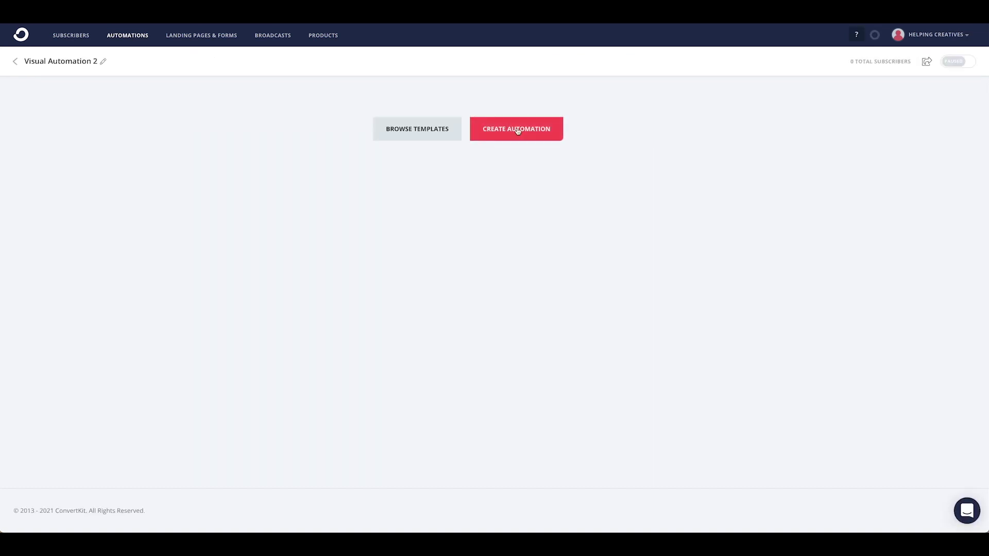
# Step: Start a new automation triggered when the Helping Creatives Community tag is added
pyautogui.click(518, 131)
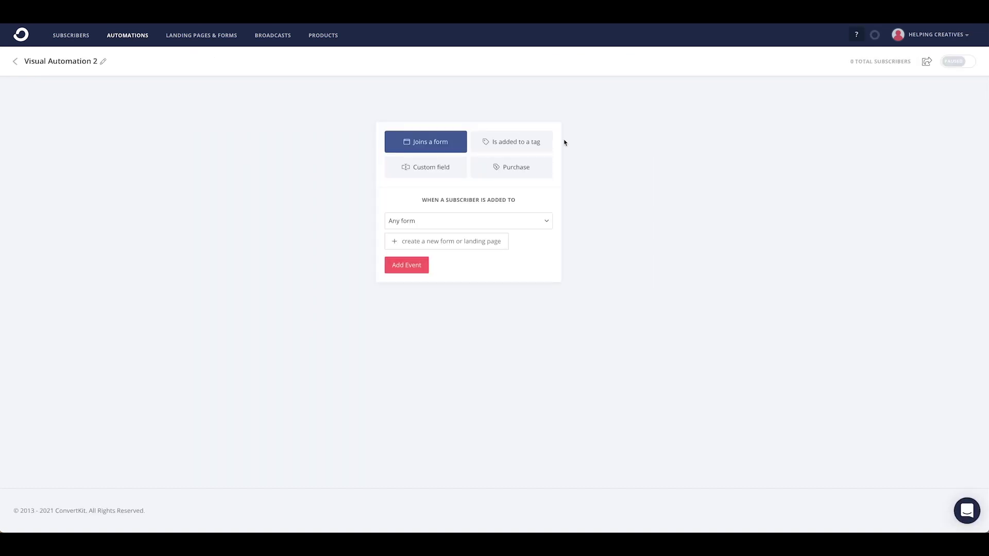
pyautogui.click(526, 142)
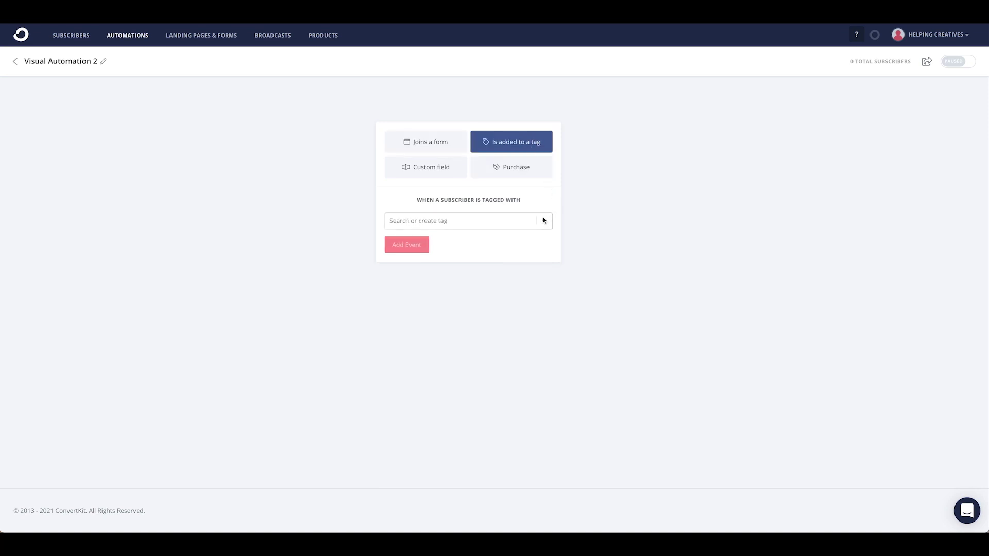
pyautogui.click(461, 223)
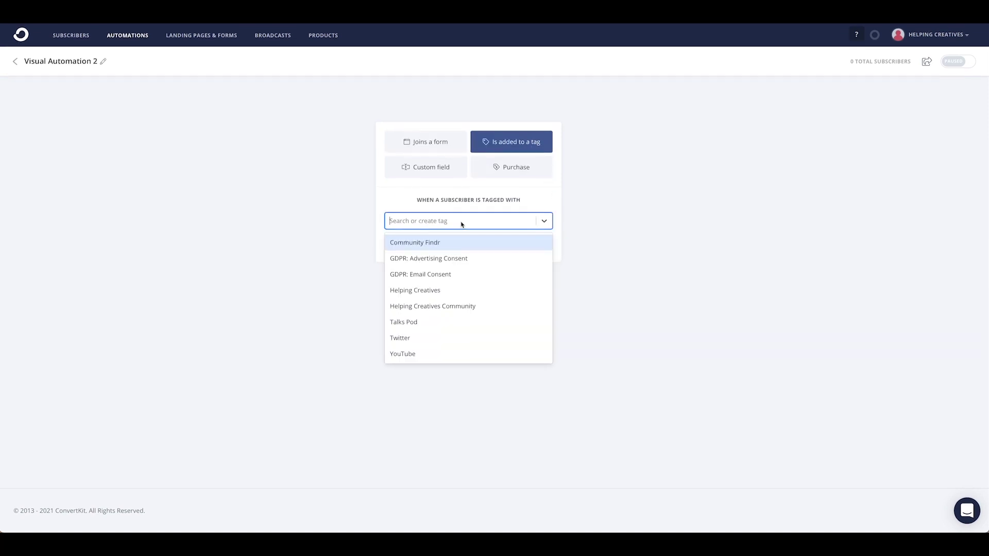
pyautogui.write('hel')
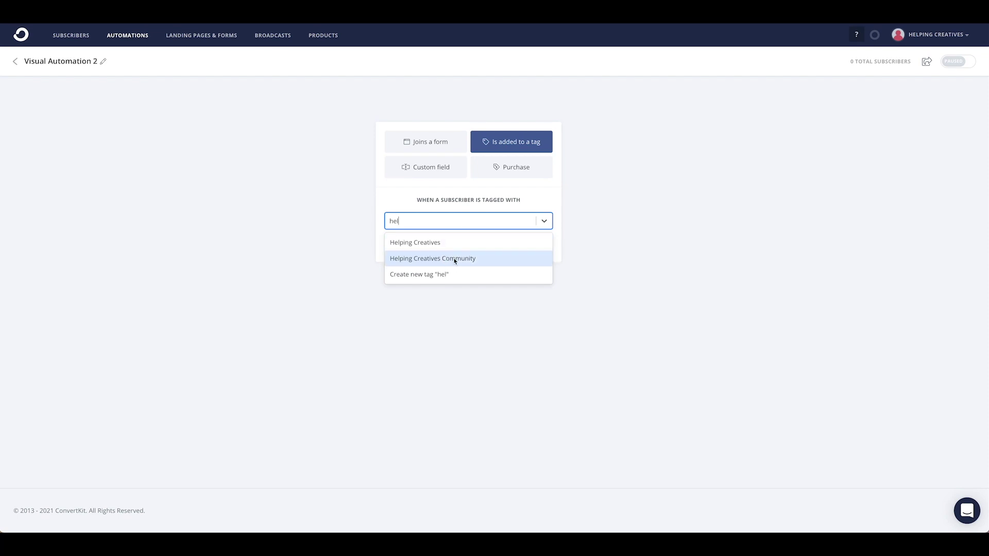
pyautogui.click(454, 258)
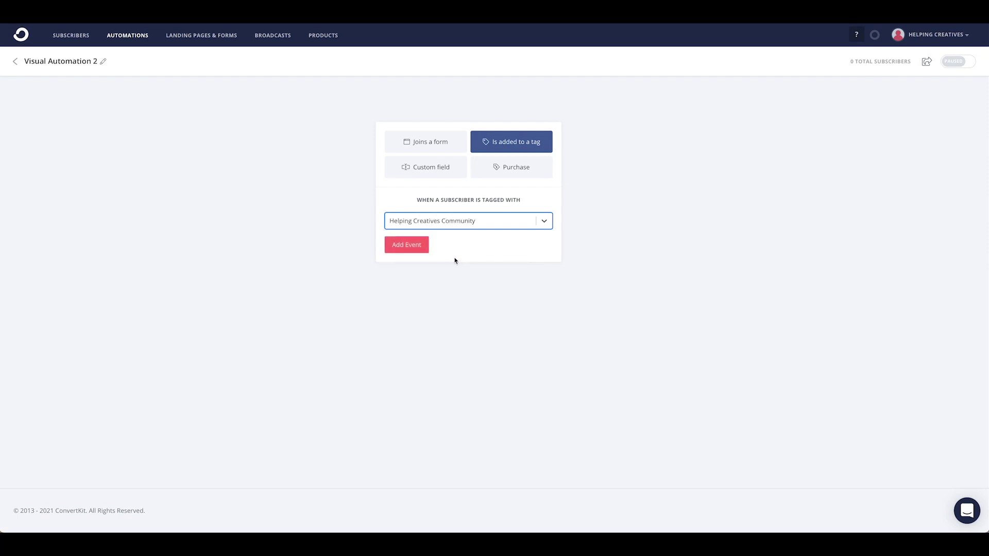
pyautogui.click(402, 253)
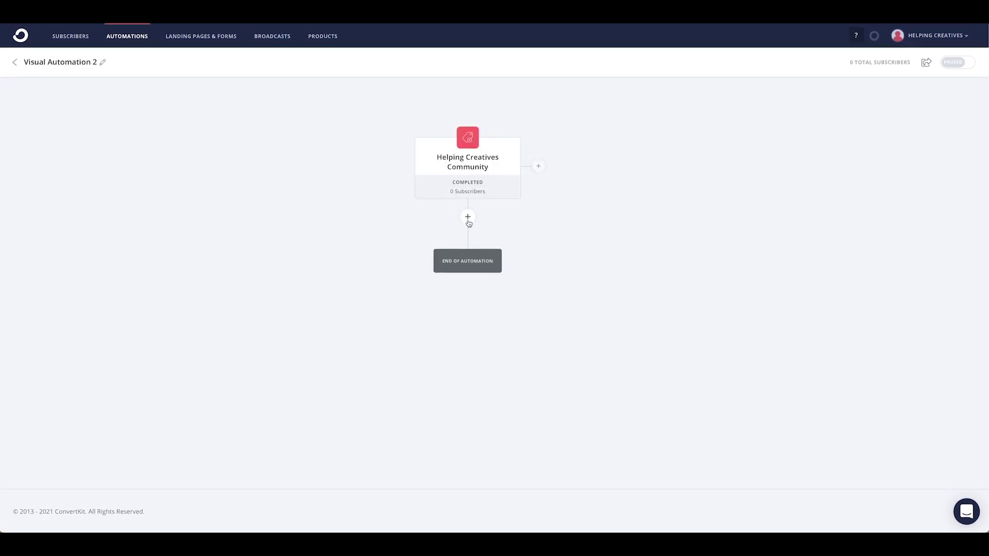
# Step: Add an action that subscribes them to the Community Onboarding Flow email sequence
pyautogui.click(468, 218)
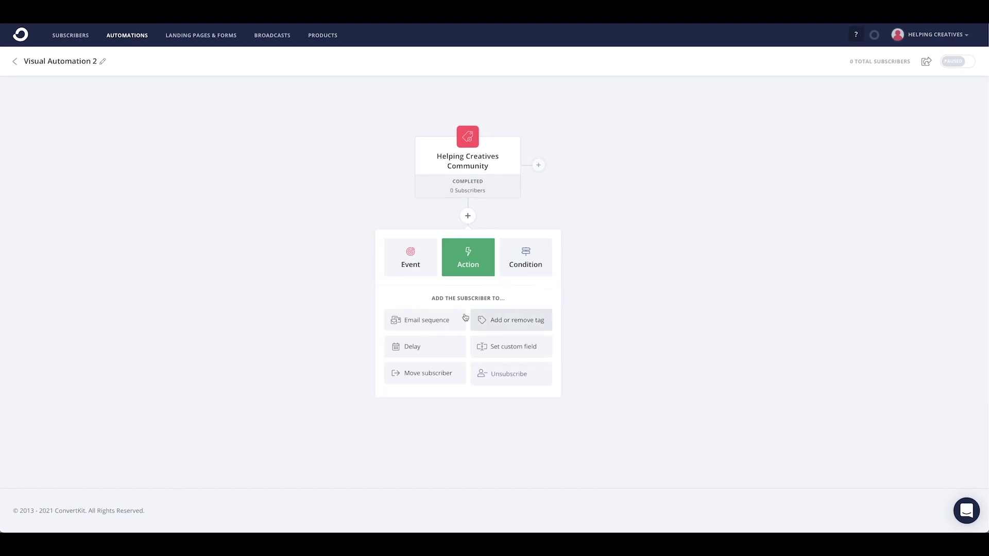
pyautogui.click(423, 321)
pyautogui.click(421, 323)
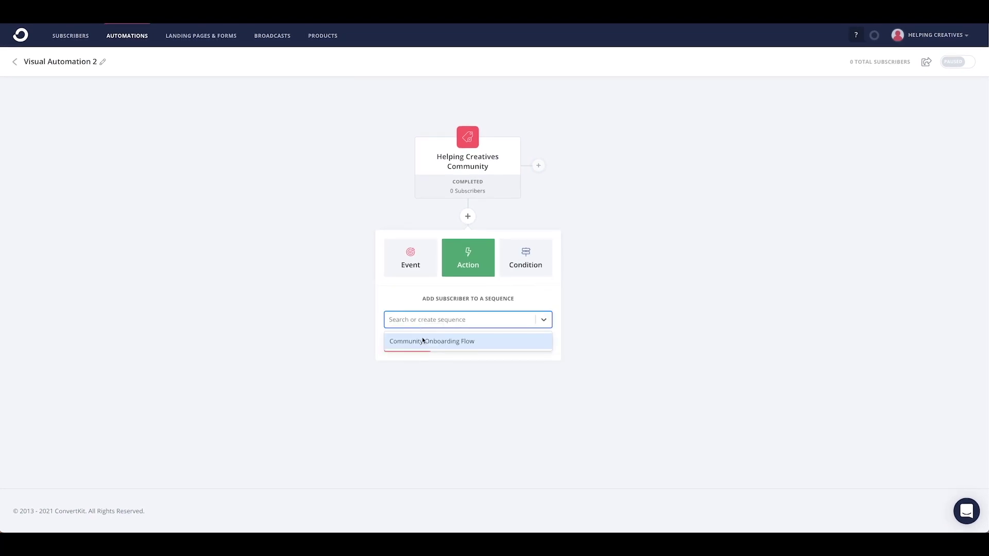
pyautogui.click(422, 341)
pyautogui.click(422, 344)
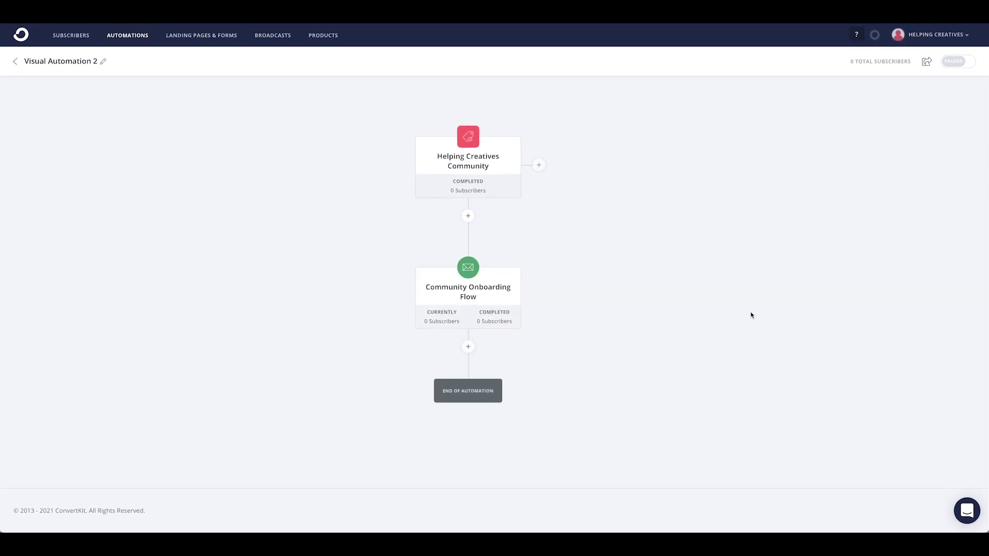
# Step: Switch the automation to Live and return to the automations list
pyautogui.click(956, 61)
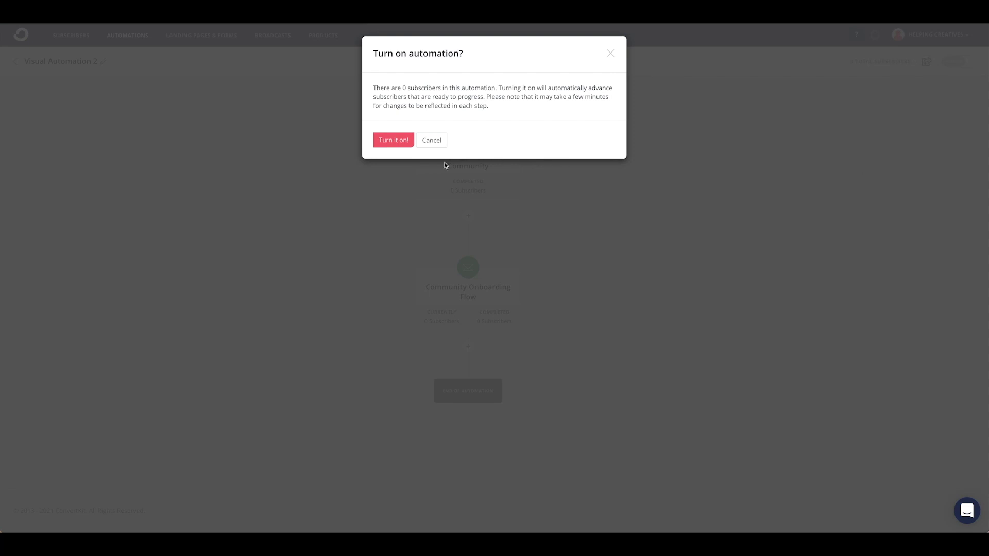
pyautogui.click(396, 141)
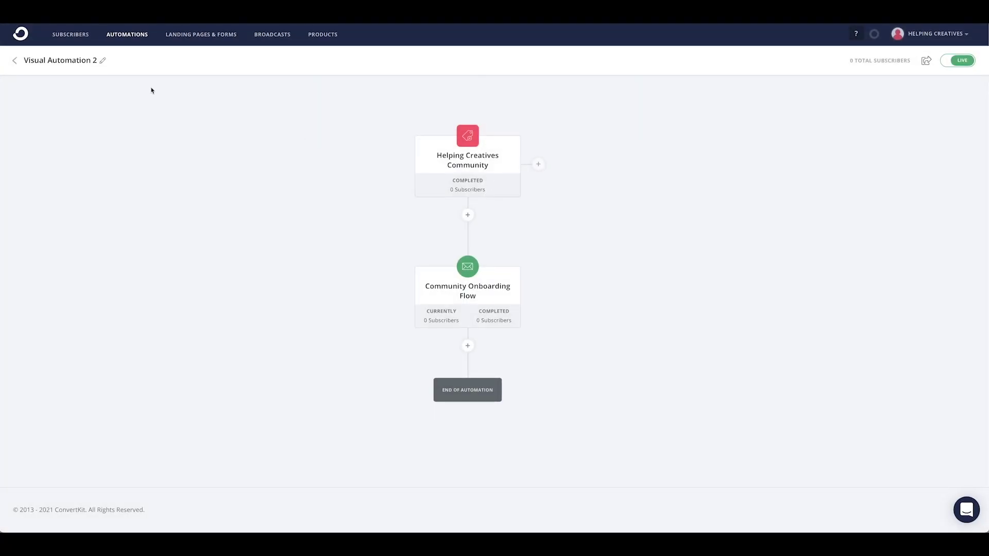
pyautogui.click(112, 36)
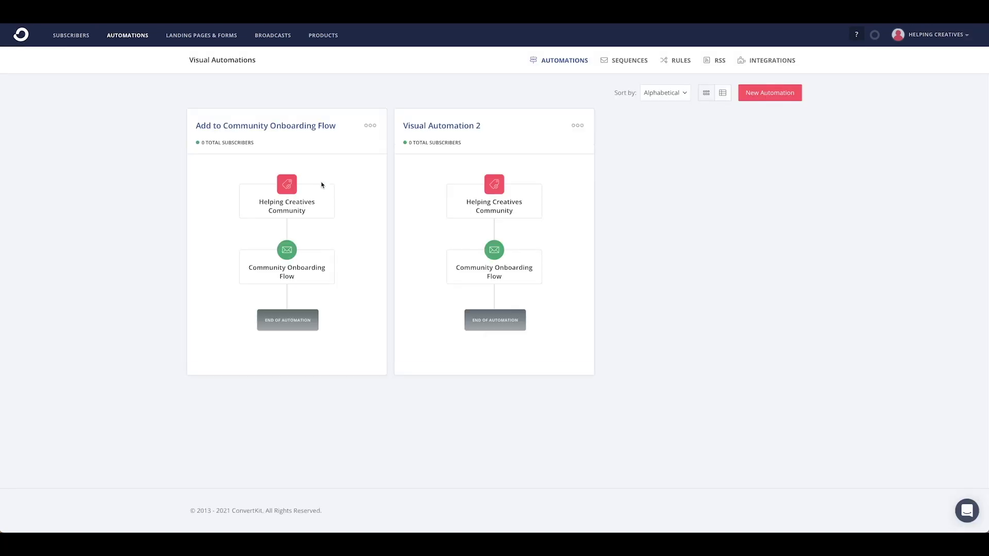
# Step: Delete the Visual Automation 2 card through its options menu and confirm
pyautogui.click(578, 128)
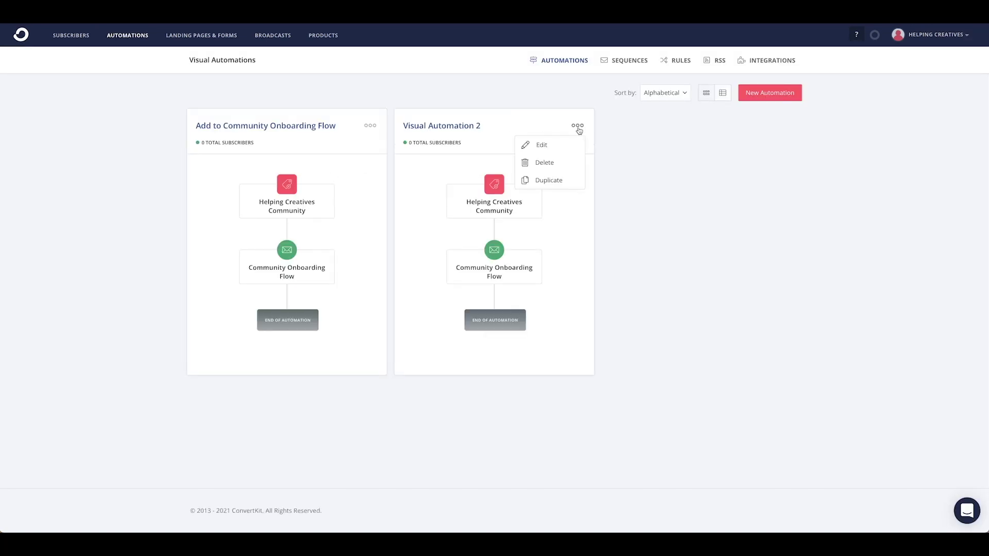
pyautogui.click(525, 164)
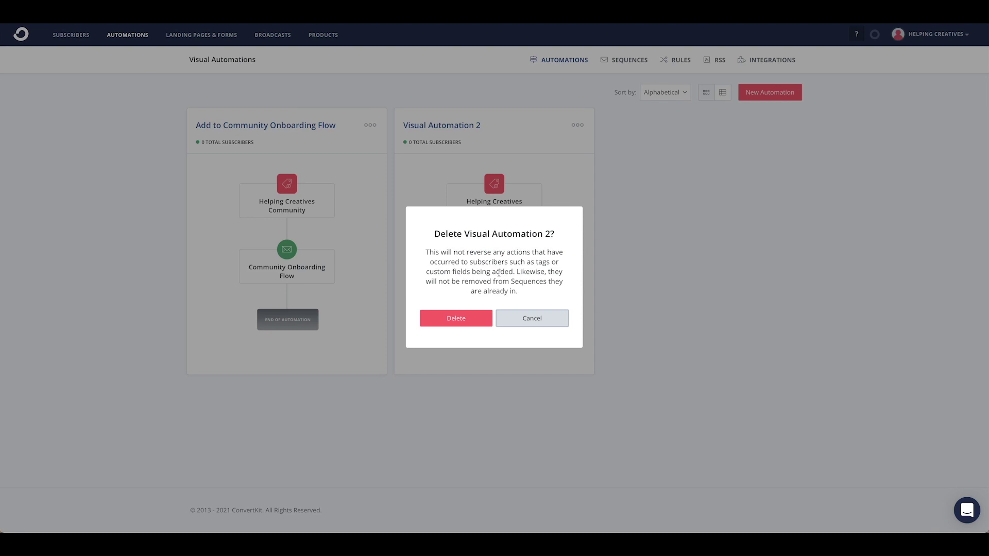
pyautogui.click(463, 326)
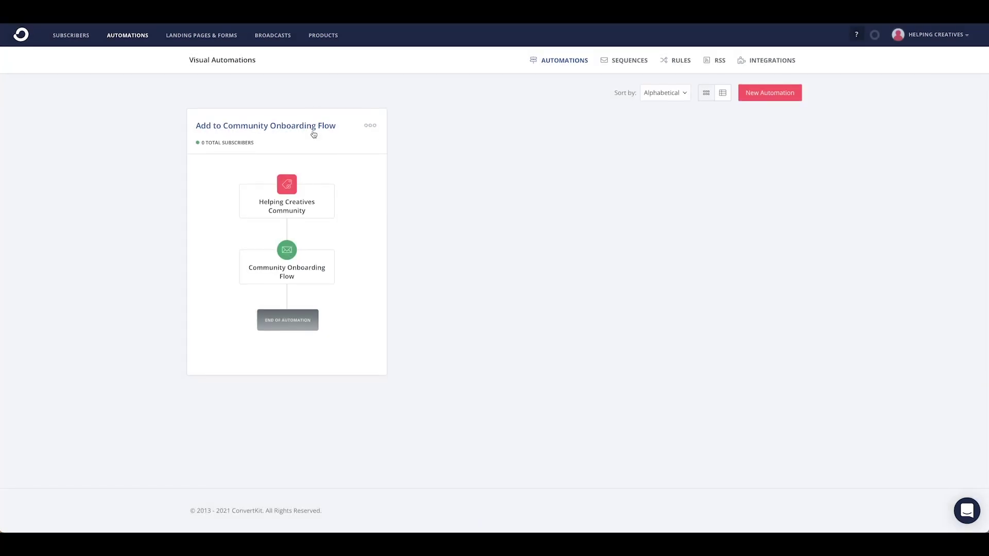